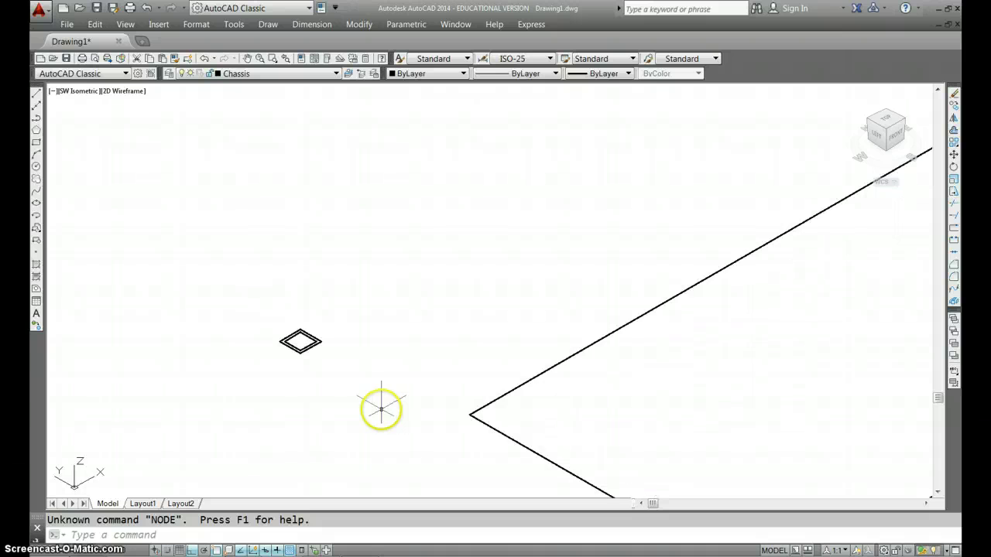
# Rotate the two nested squares 90 degrees in 3D about the X axis through their common centre.
pyautogui.scroll(1, 361, 392)
pyautogui.scroll(1, 362, 392)
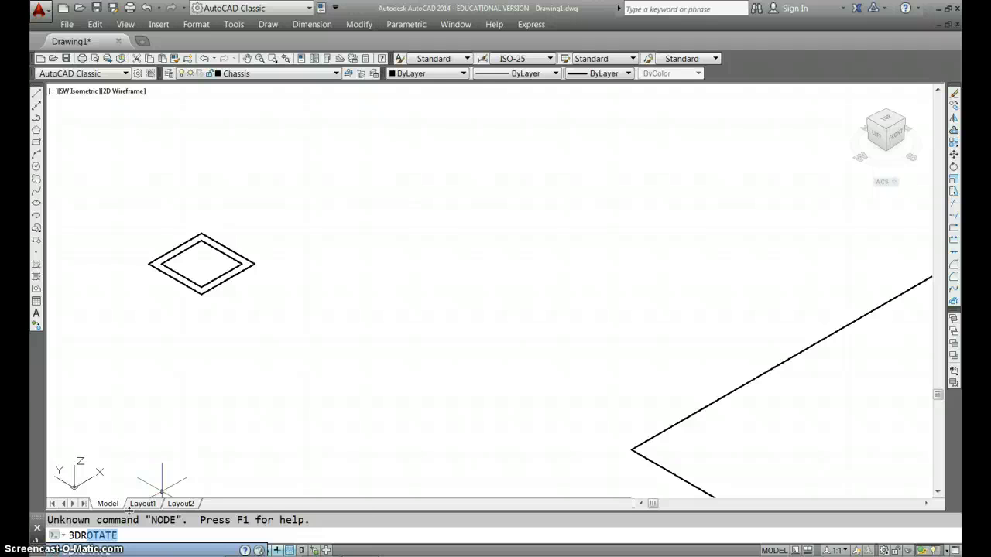
pyautogui.press('Return')
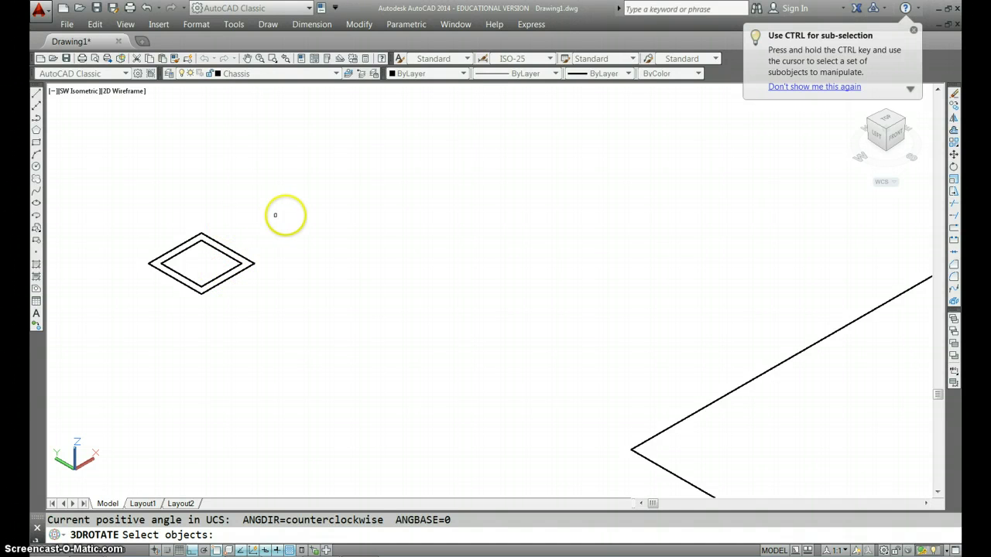
pyautogui.click(275, 203)
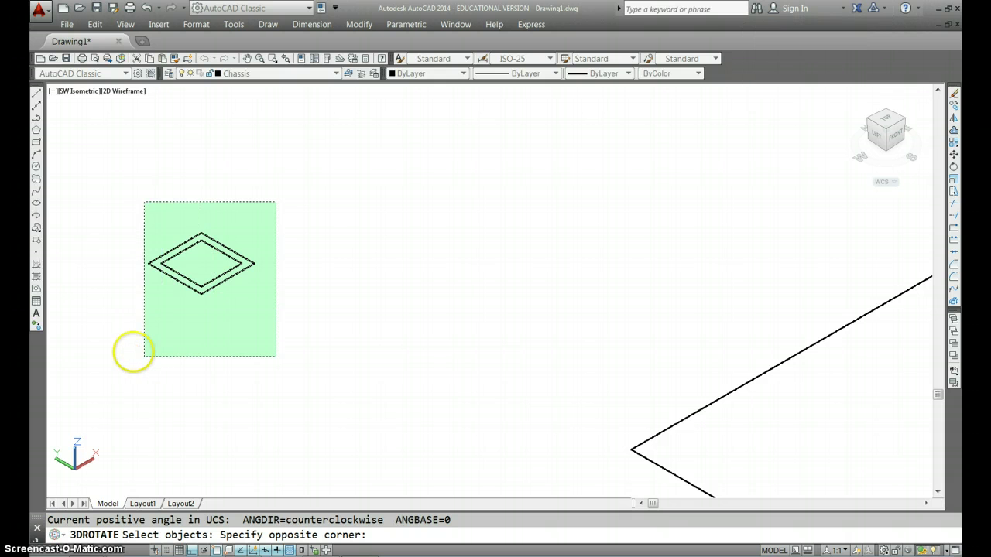
pyautogui.click(131, 347)
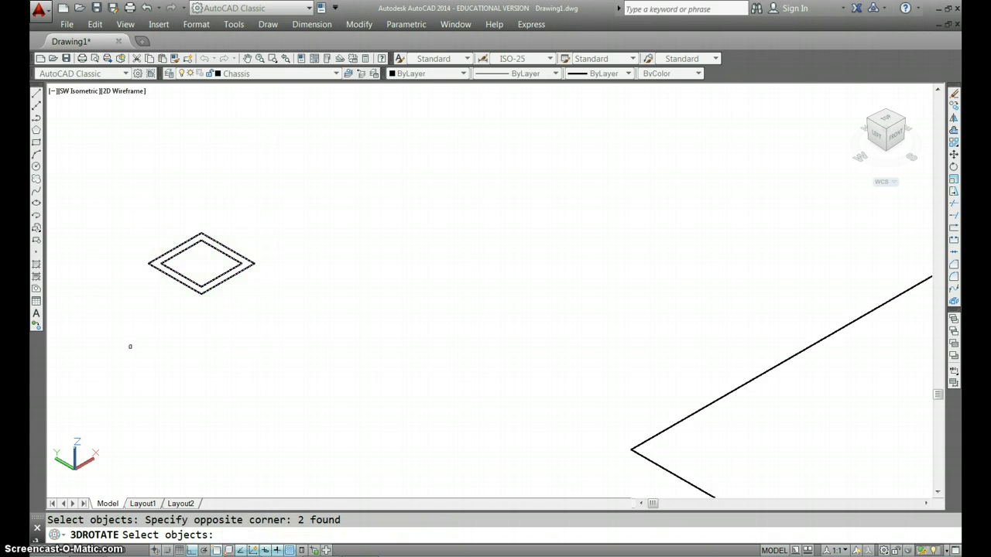
pyautogui.click(142, 336)
pyautogui.press('Return')
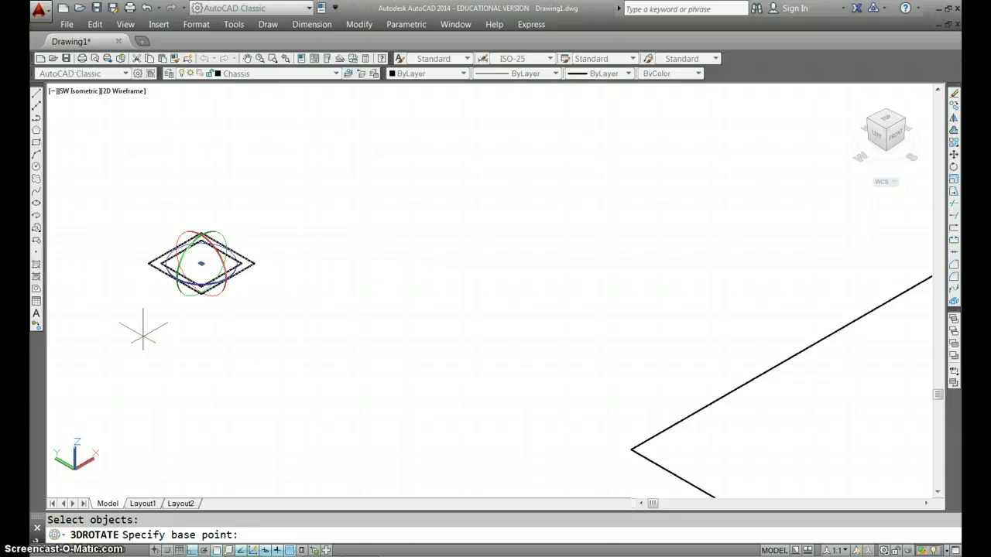
pyautogui.click(246, 329)
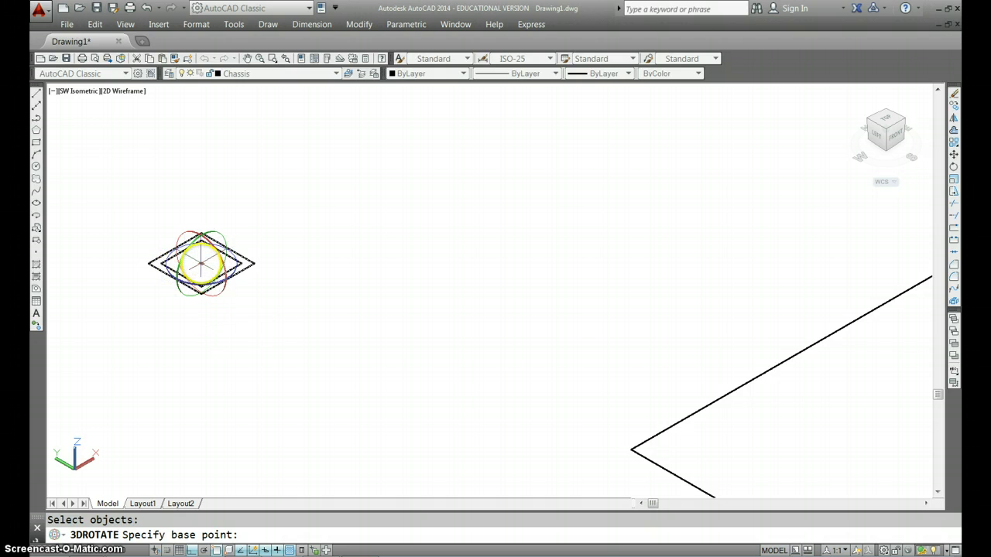
pyautogui.click(201, 263)
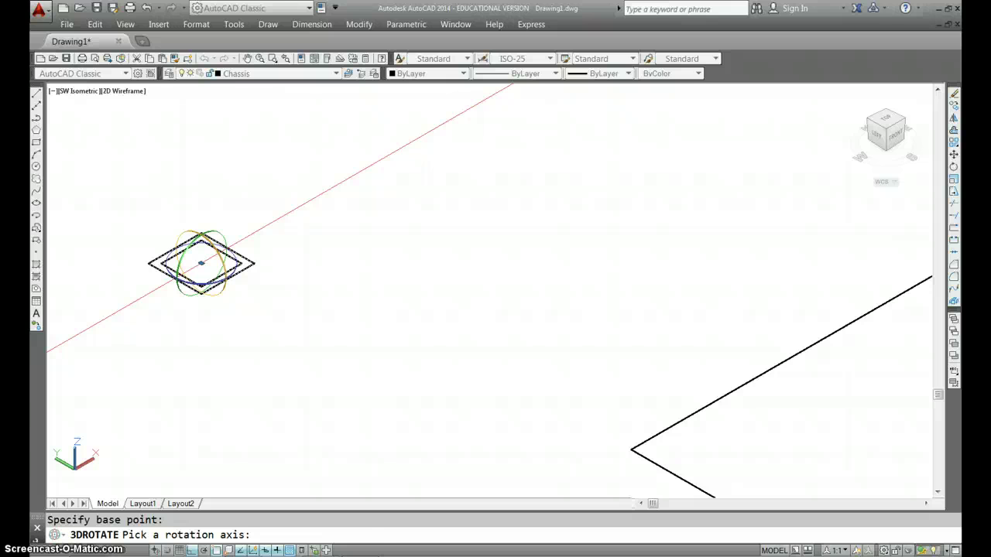
pyautogui.click(180, 260)
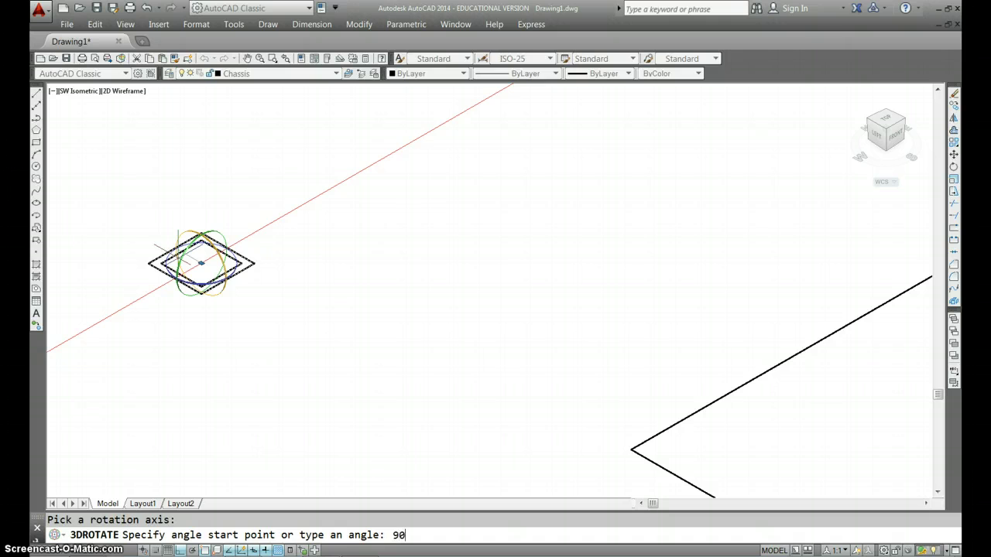
pyautogui.press('Return')
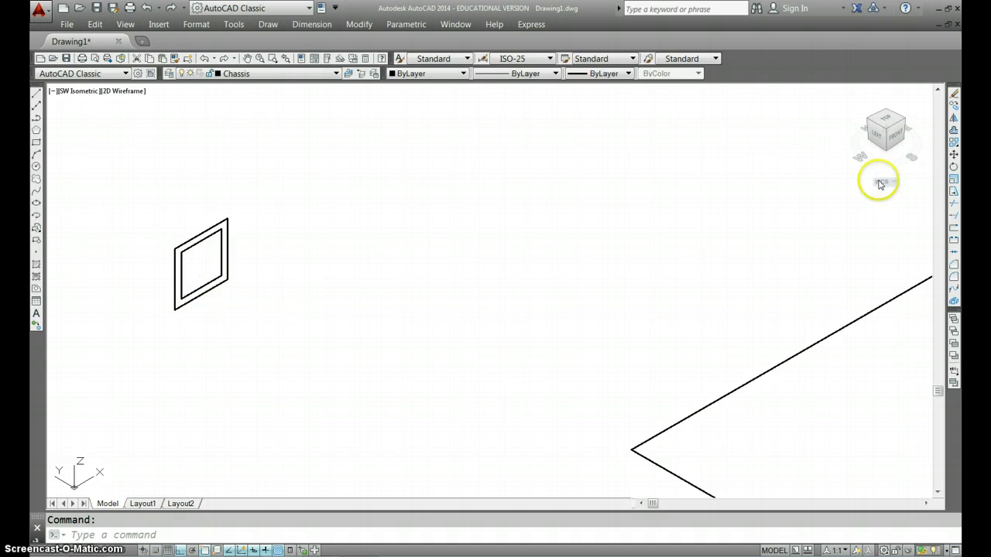
# Move both upright squares so the outer square's lower right corner sits on the leftmost corner of the chassis outline.
pyautogui.click(954, 155)
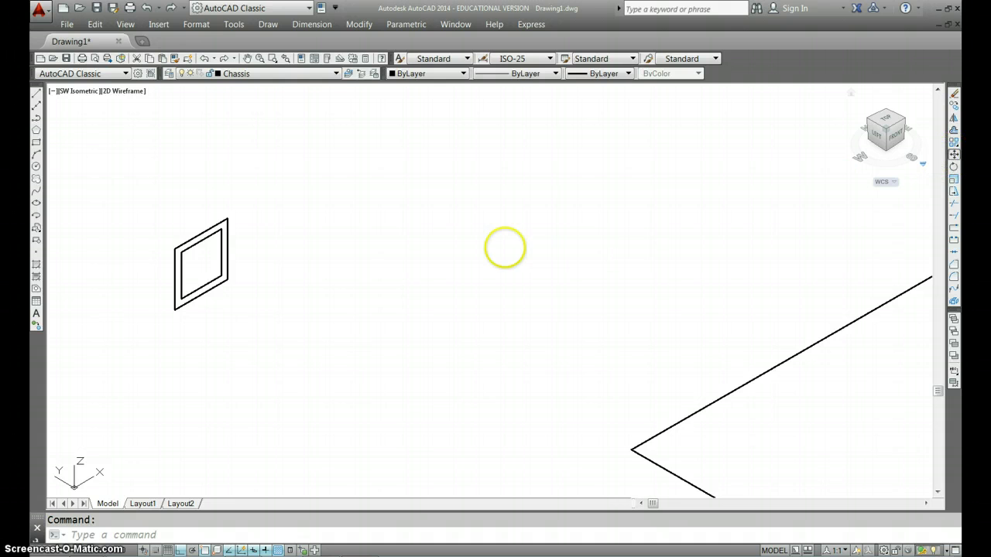
pyautogui.click(262, 186)
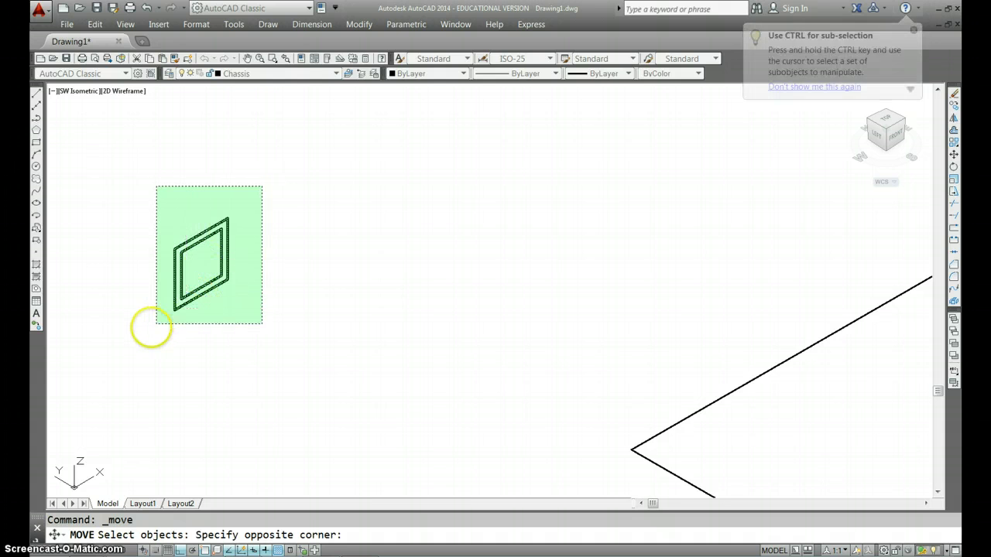
pyautogui.click(141, 334)
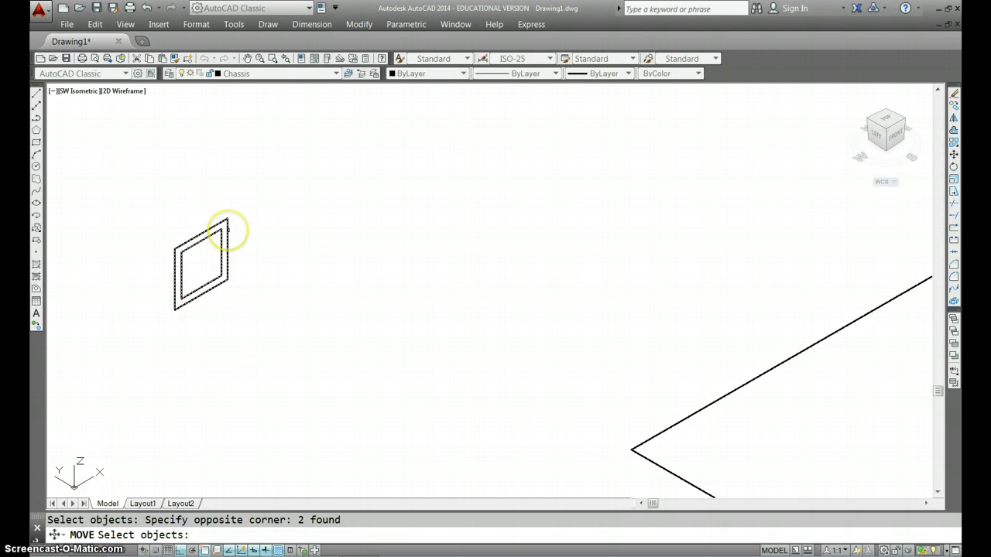
pyautogui.press('Return')
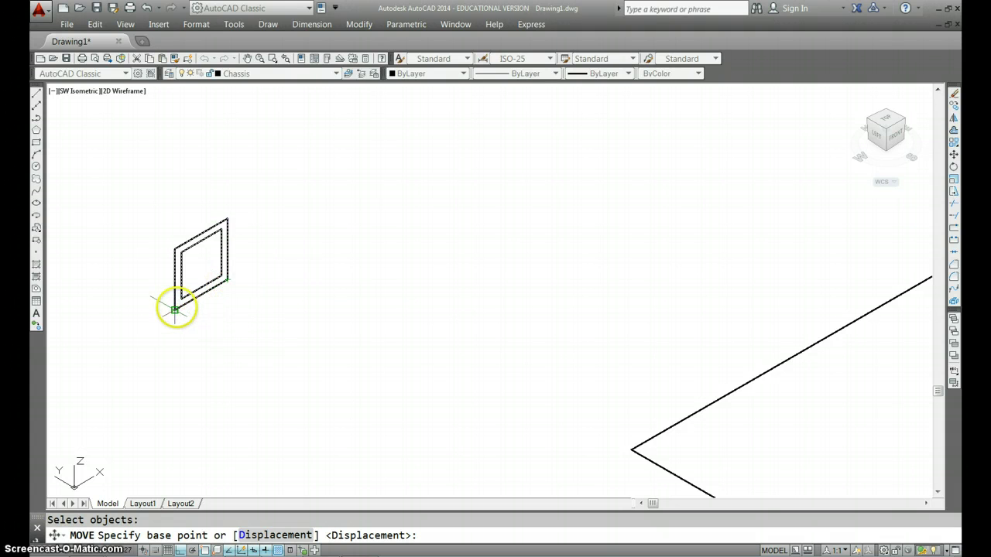
pyautogui.click(227, 279)
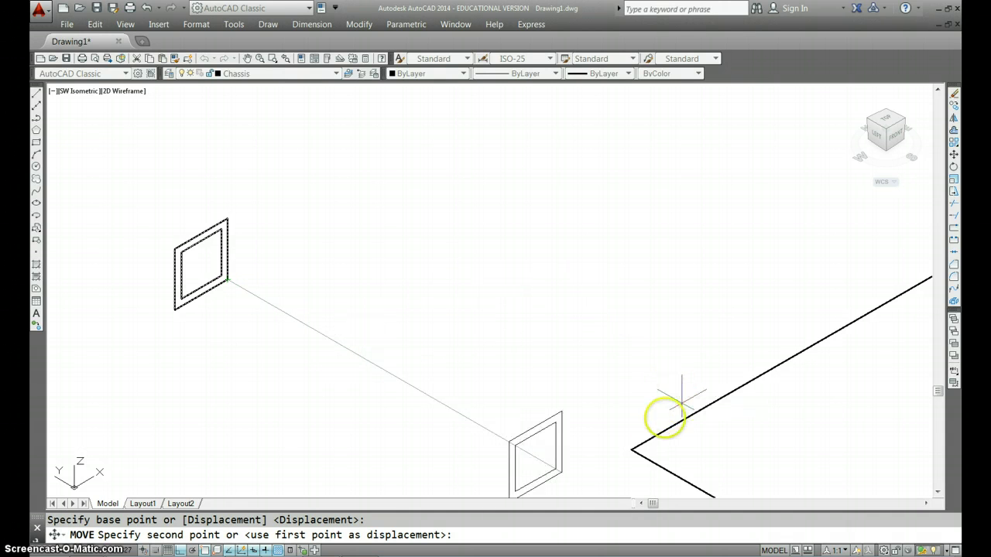
pyautogui.click(632, 450)
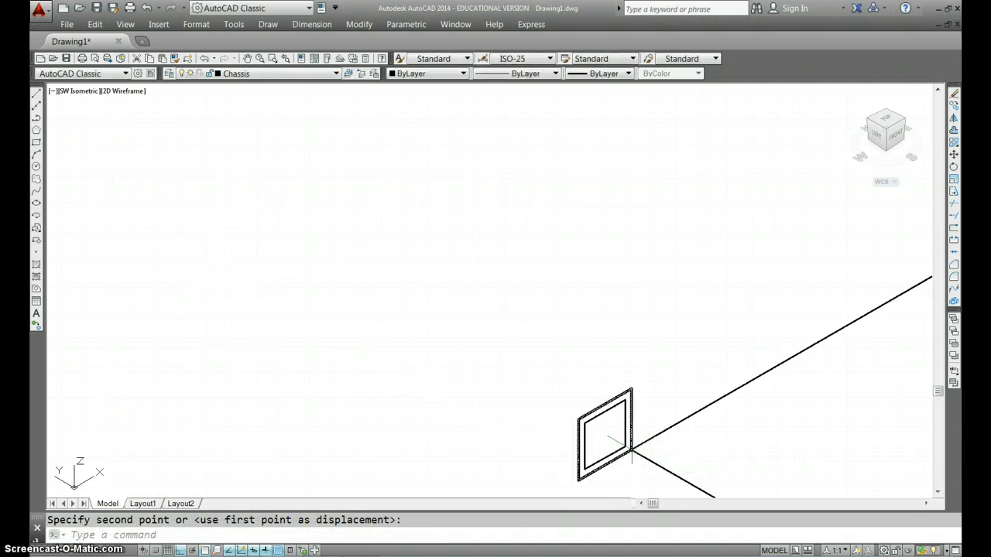
# Move both squares so the outer square's lower left corner sits on the leftmost corner of the chassis outline.
pyautogui.scroll(-3, 666, 409)
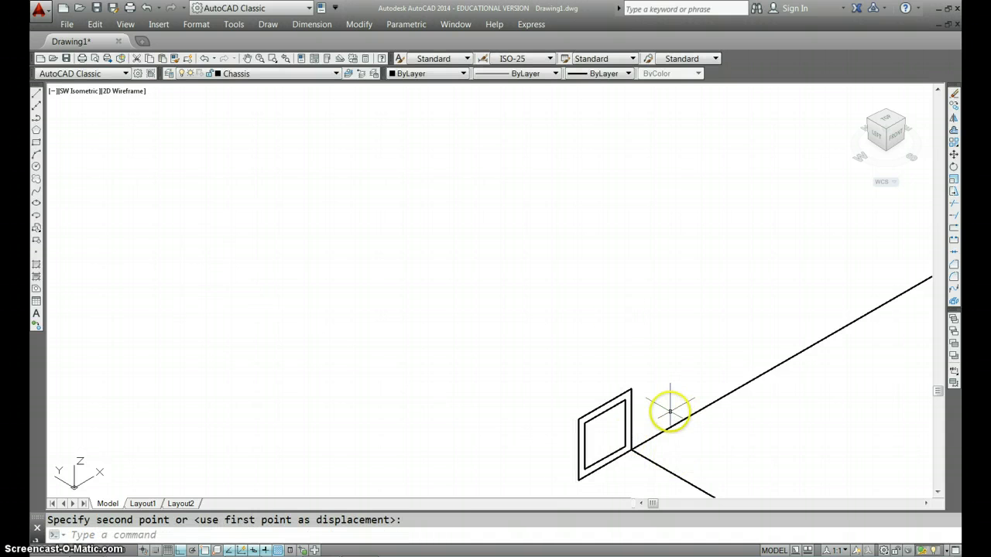
pyautogui.scroll(3, 666, 411)
pyautogui.scroll(-3, 667, 411)
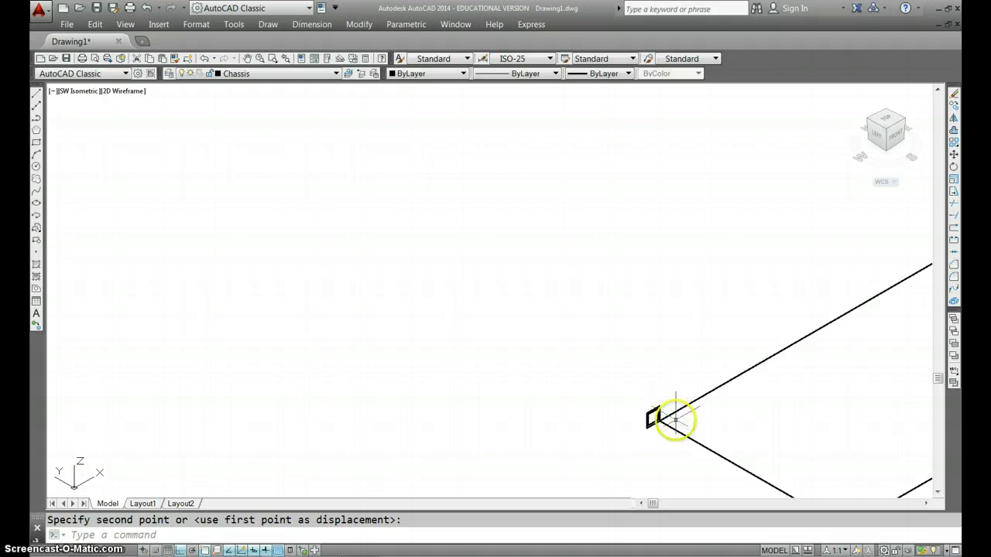
pyautogui.moveTo(670, 416); pyautogui.dragTo(301, 302, button='middle')
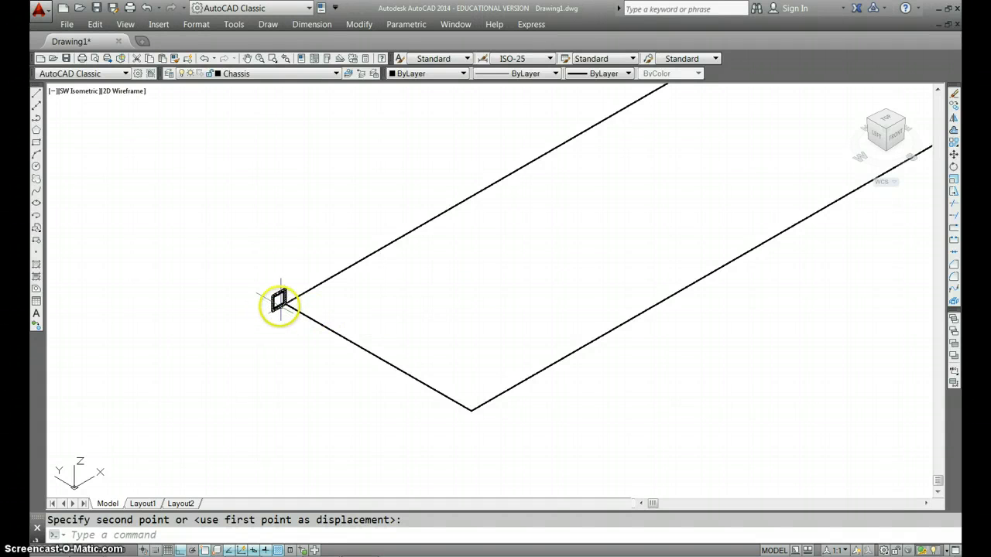
pyautogui.scroll(5, 276, 305)
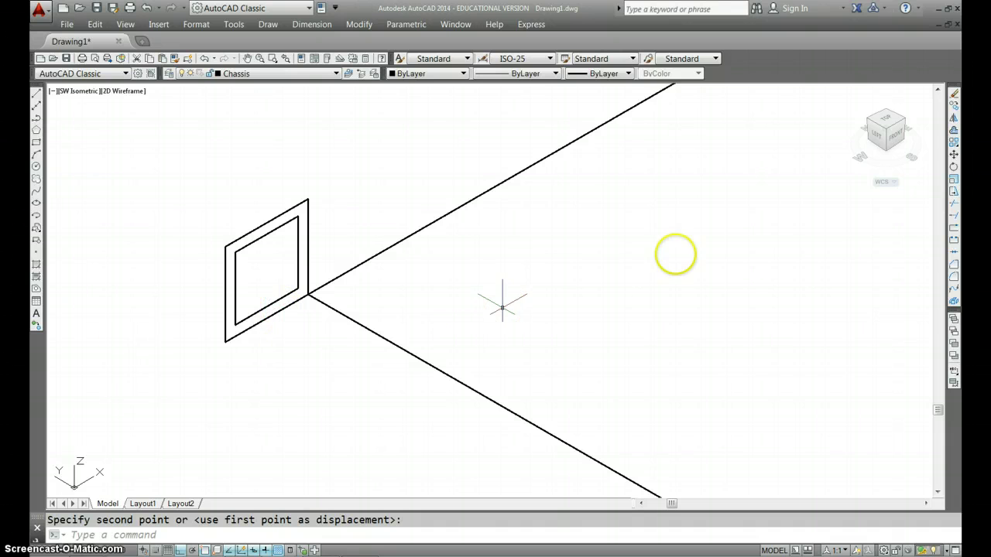
pyautogui.click(954, 154)
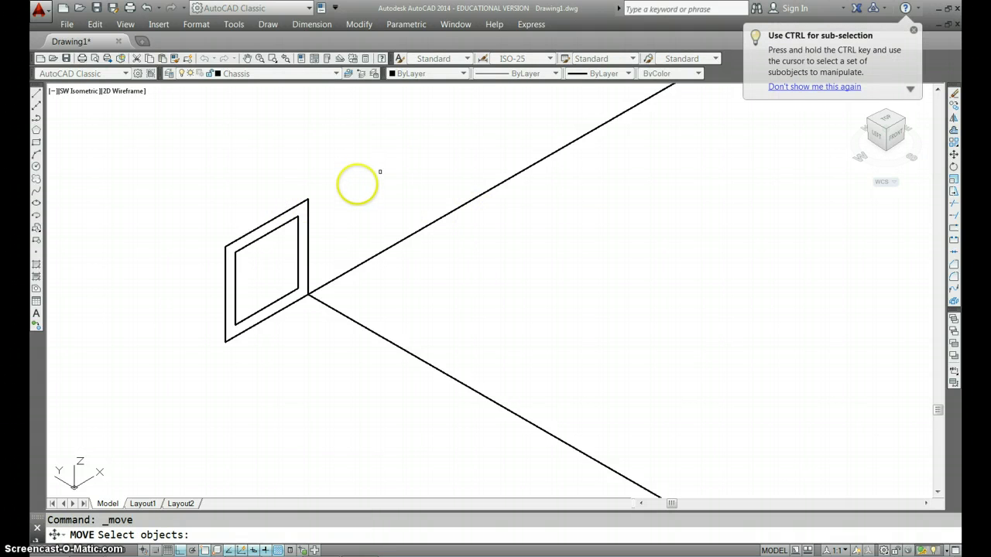
pyautogui.click(343, 191)
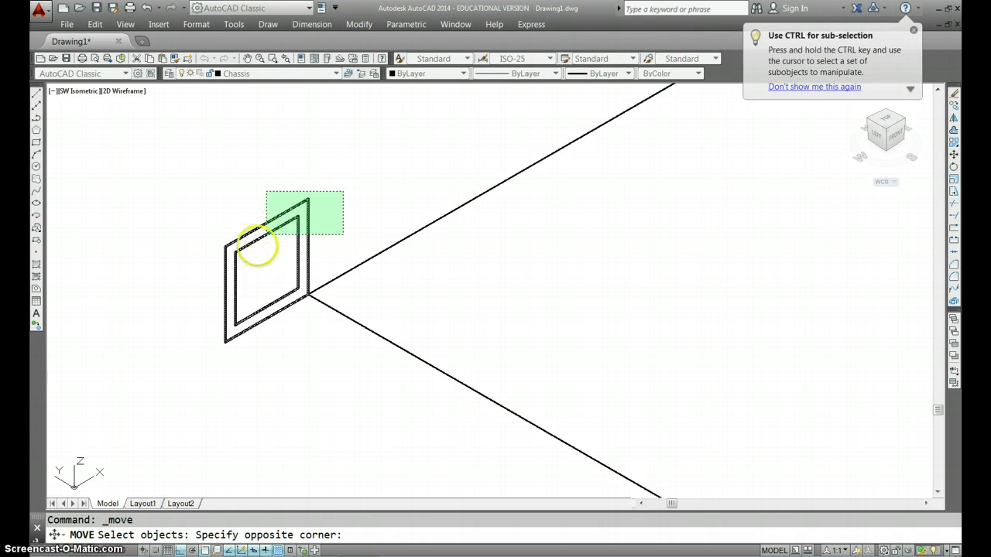
pyautogui.click(259, 248)
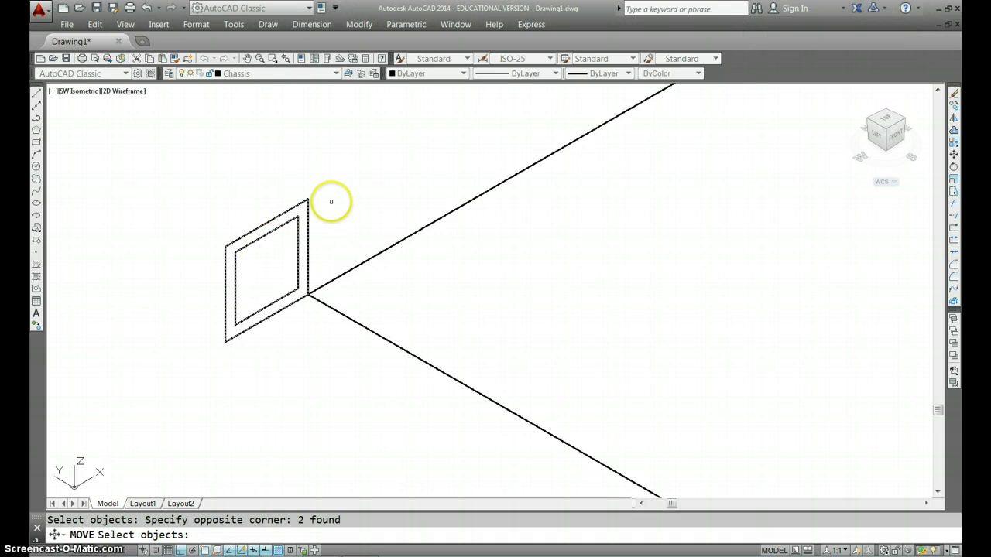
pyautogui.press('Return')
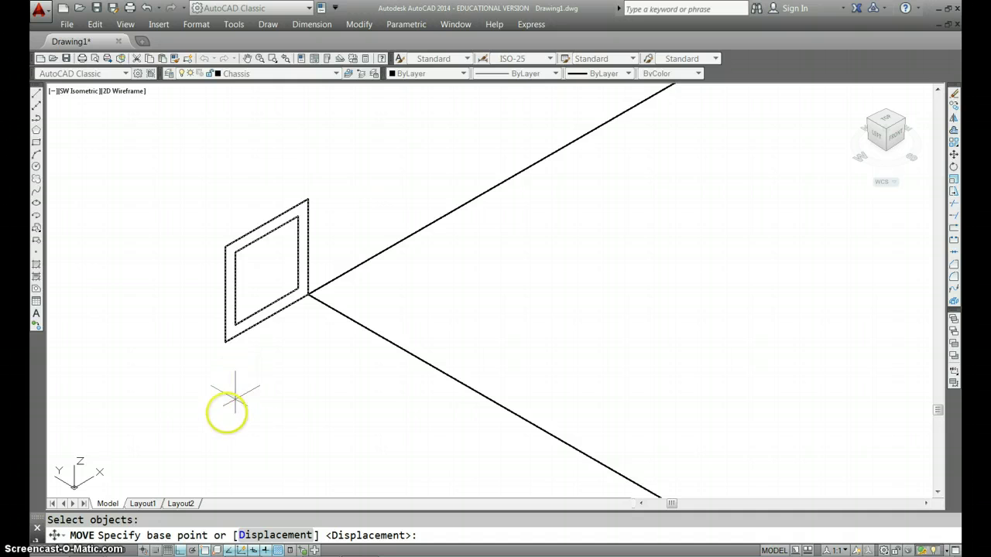
pyautogui.click(225, 343)
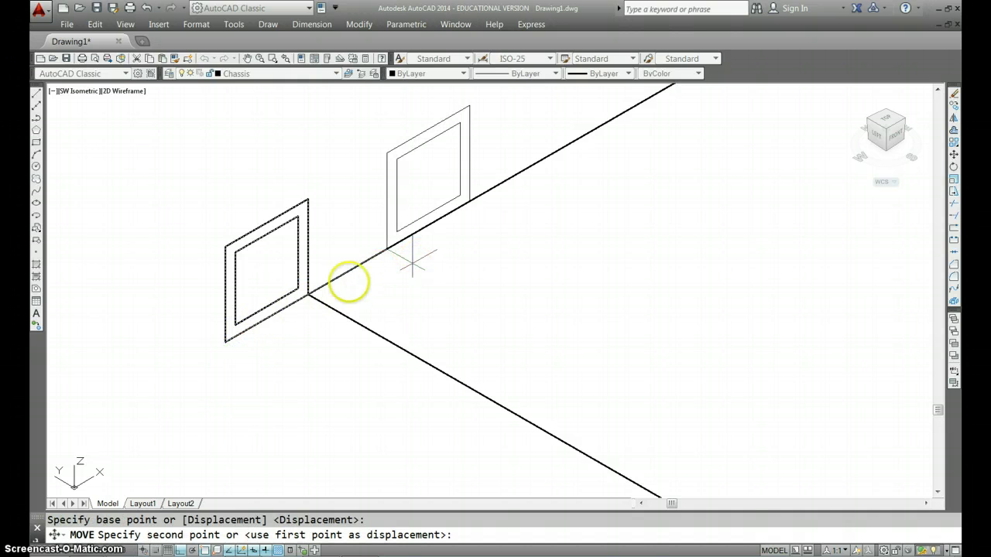
pyautogui.click(308, 295)
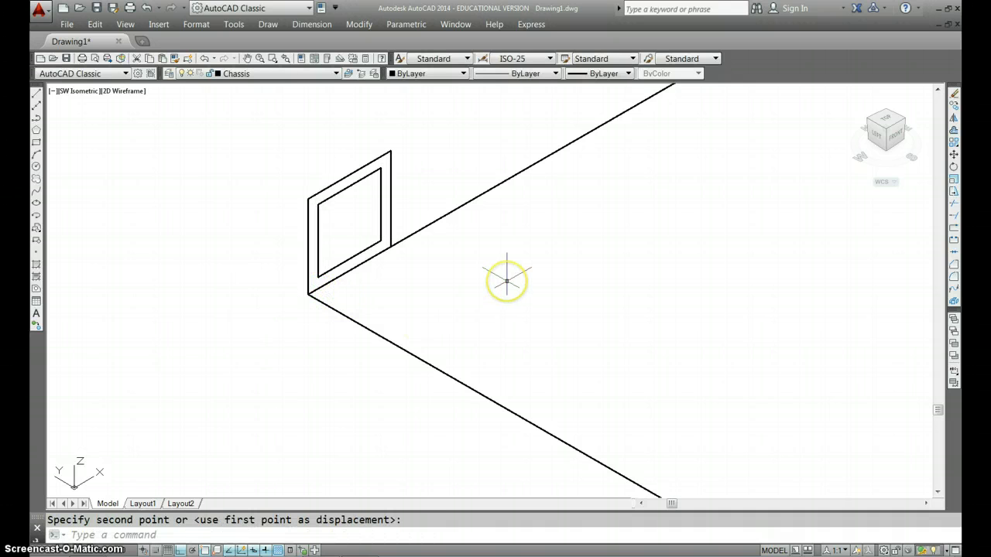
# Switch the workspace to 3D Modeling.
pyautogui.scroll(-4, 506, 281)
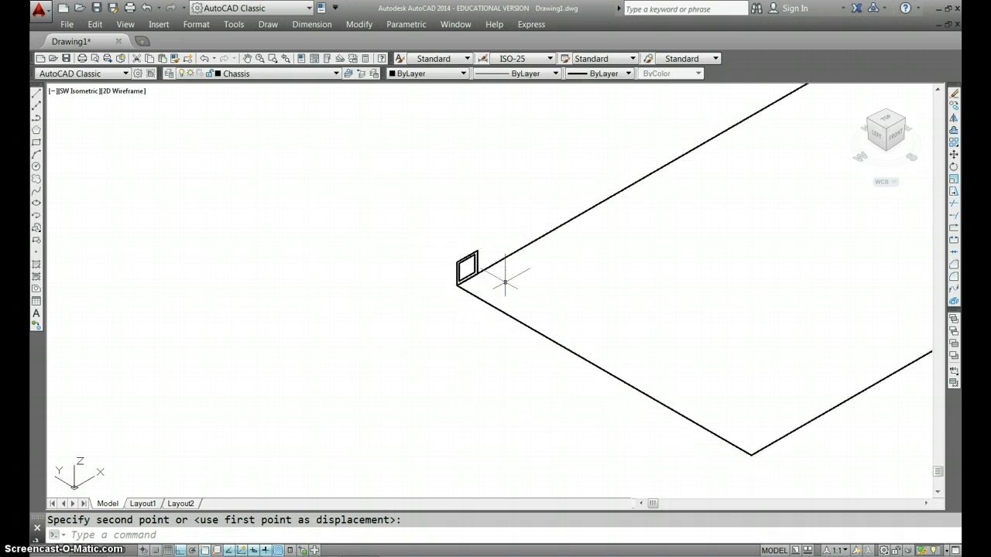
pyautogui.moveTo(474, 284); pyautogui.dragTo(177, 277, button='middle')
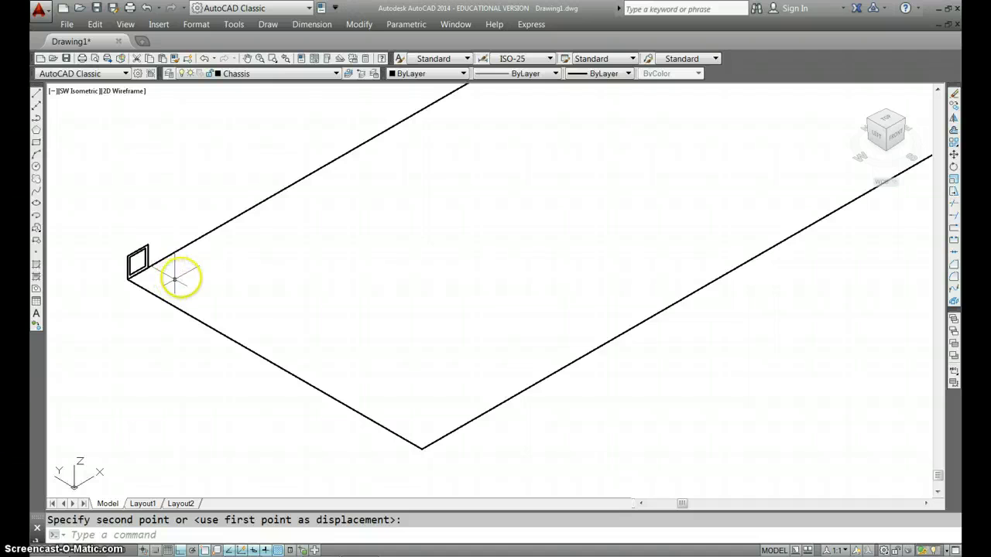
pyautogui.scroll(-2, 196, 275)
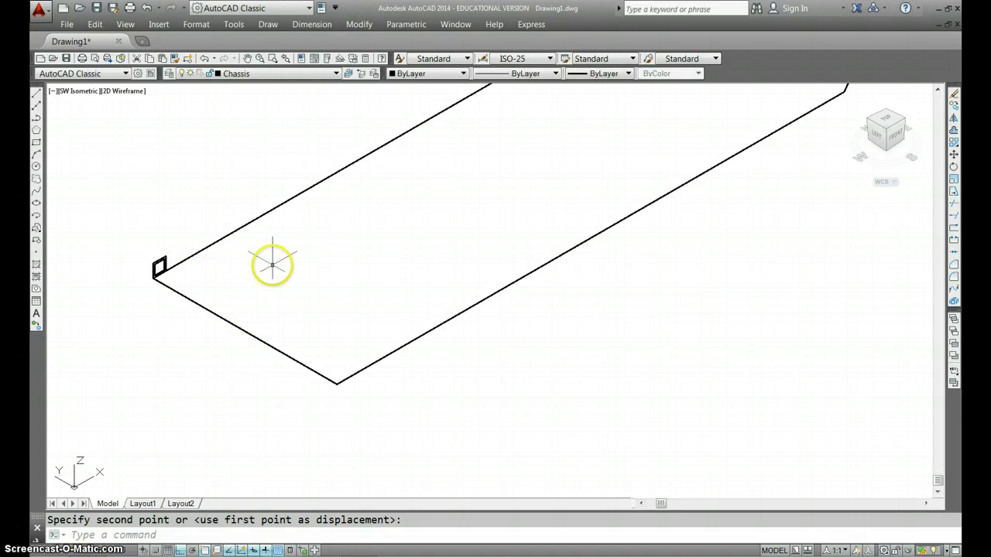
pyautogui.click(310, 9)
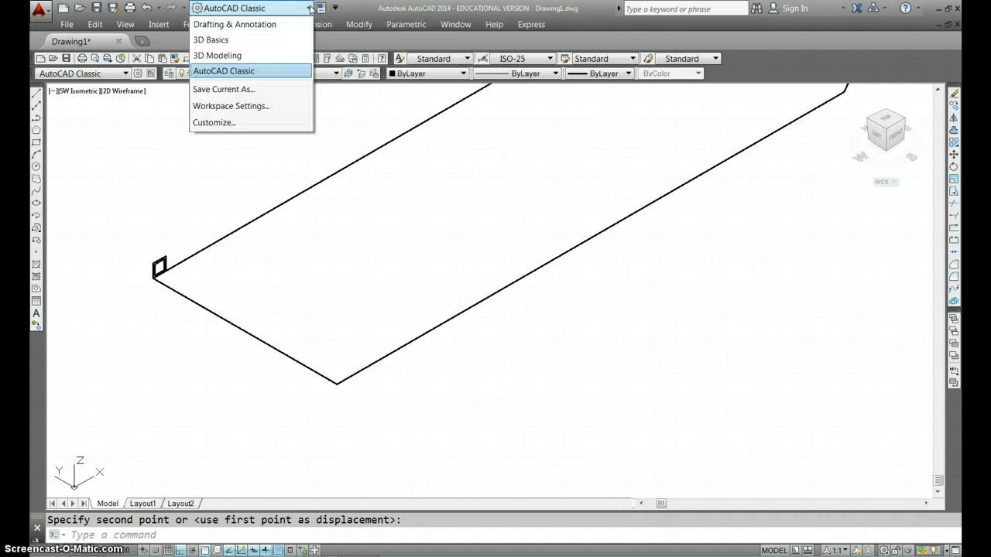
pyautogui.click(225, 55)
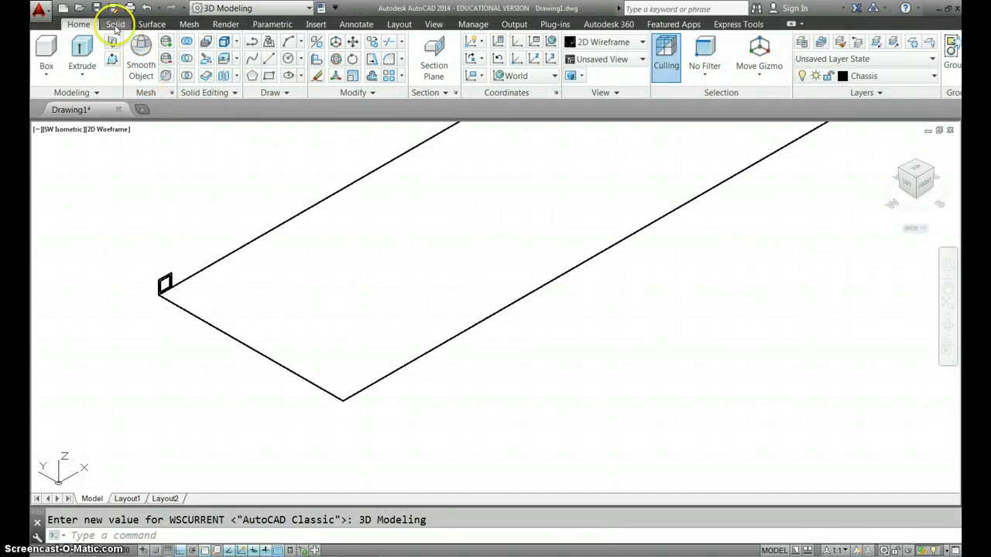
# Try to sweep both nested squares as solids along the short end segment of the chassis outline, and undo the sweep.
pyautogui.click(115, 24)
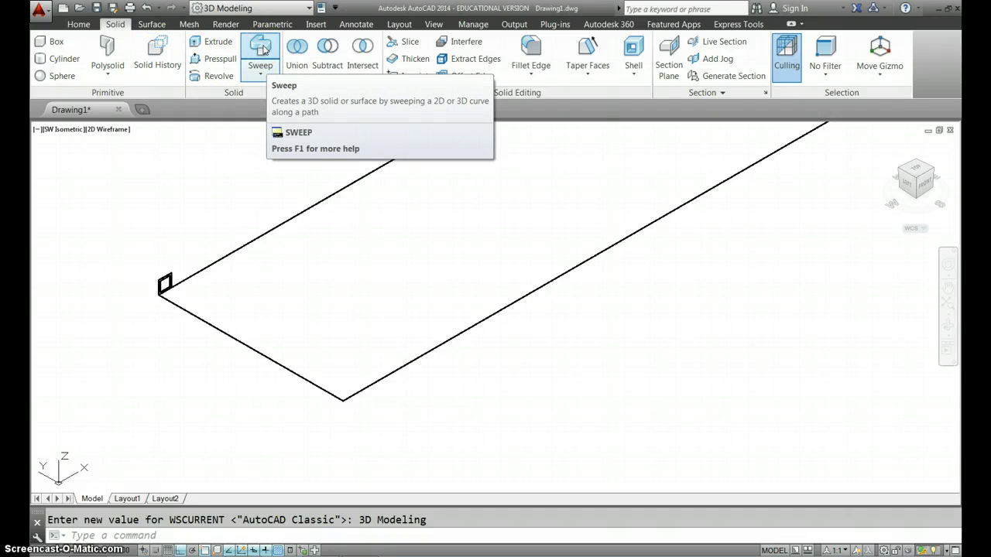
pyautogui.click(261, 50)
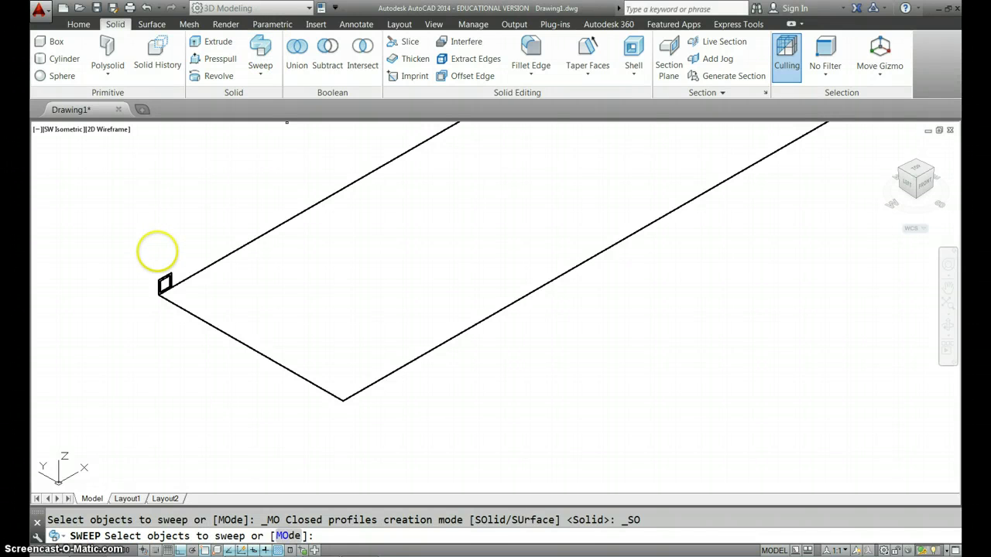
pyautogui.click(172, 265)
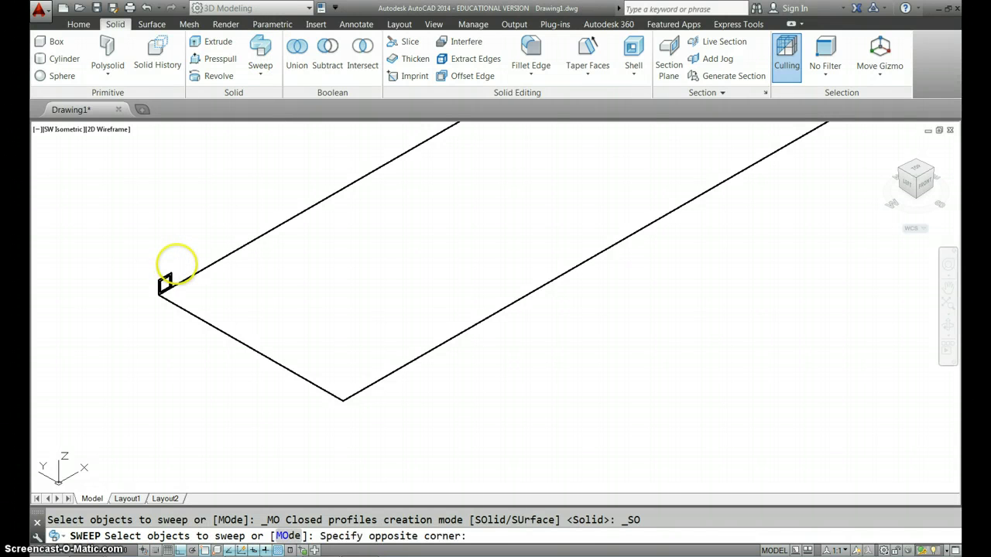
pyautogui.click(163, 282)
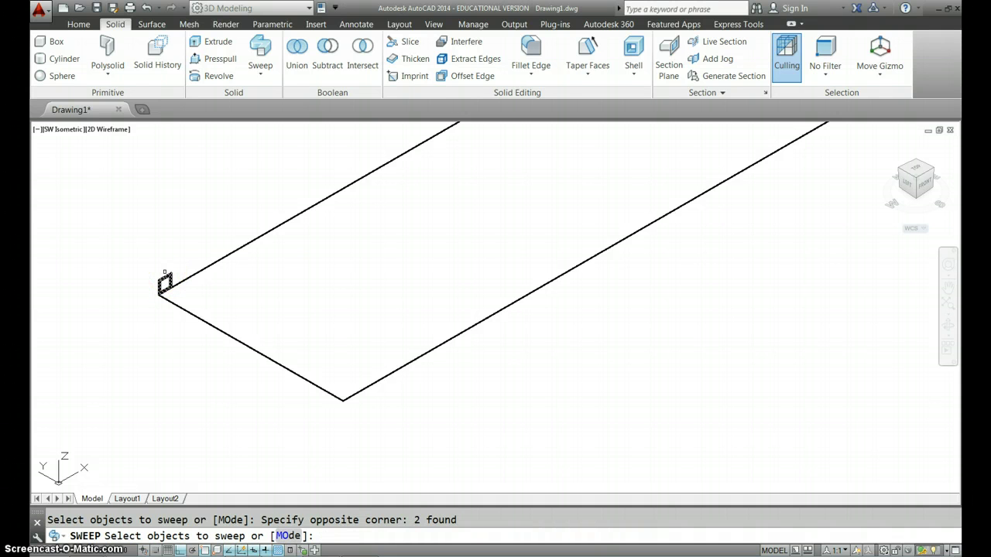
pyautogui.press('Return')
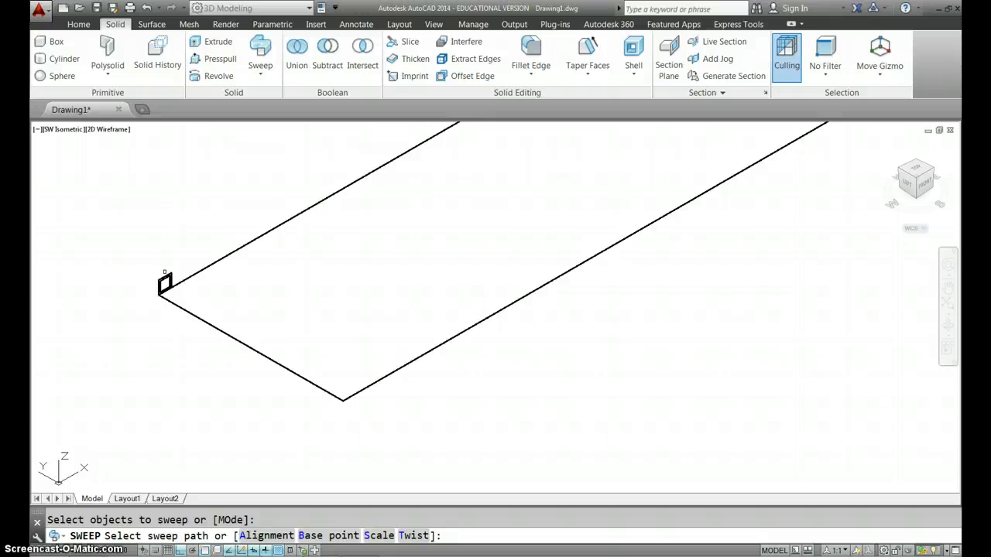
pyautogui.click(164, 254)
pyautogui.click(163, 251)
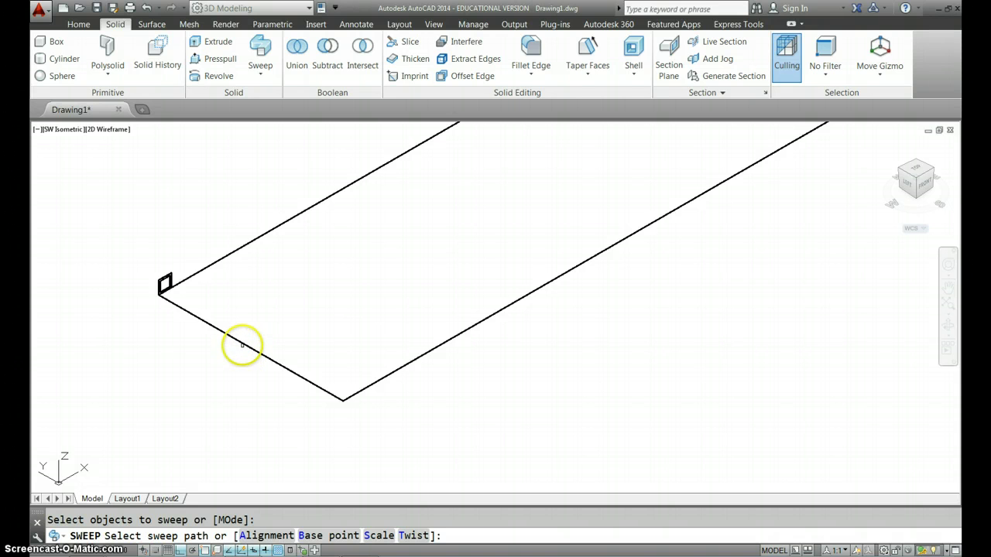
pyautogui.click(242, 344)
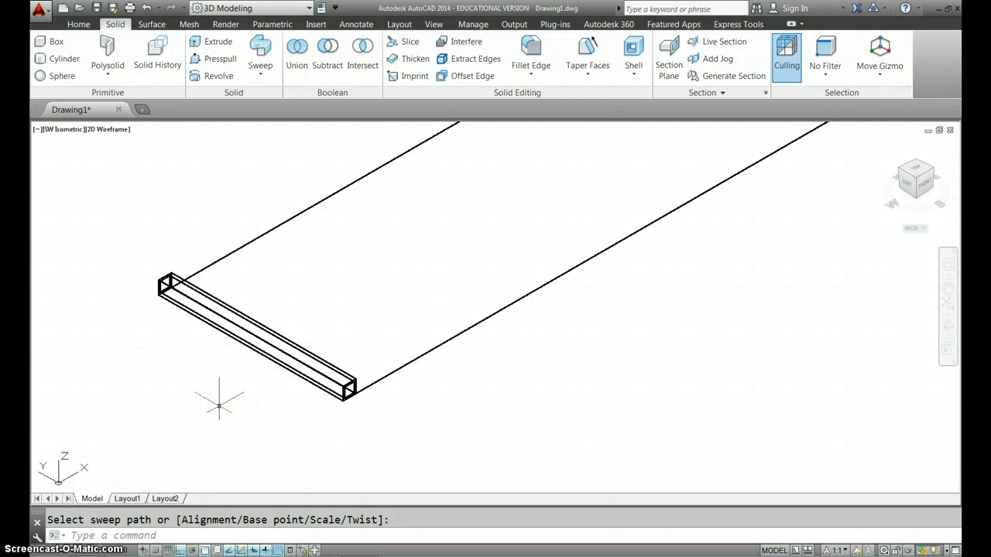
pyautogui.scroll(-4, 254, 364)
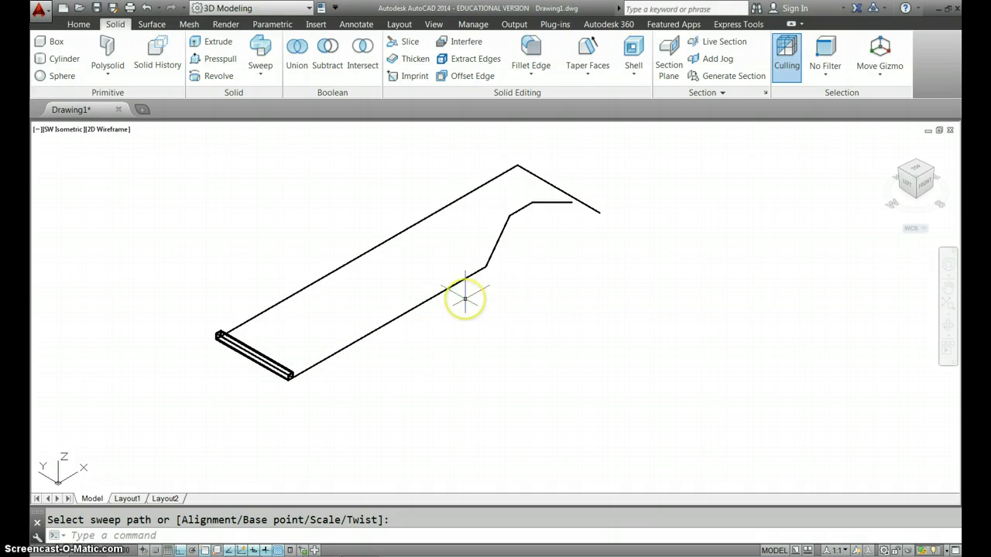
pyautogui.scroll(3, 464, 298)
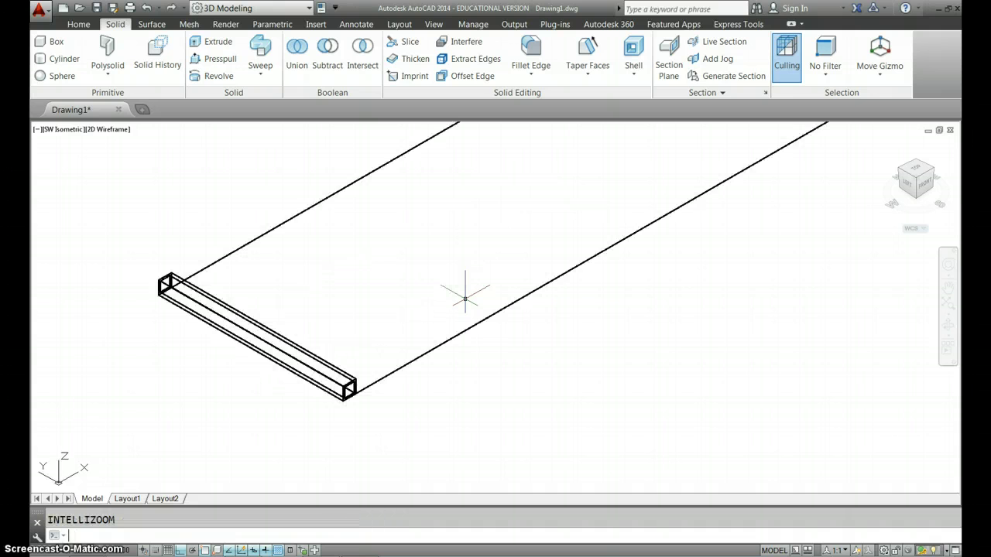
pyautogui.press('Return')
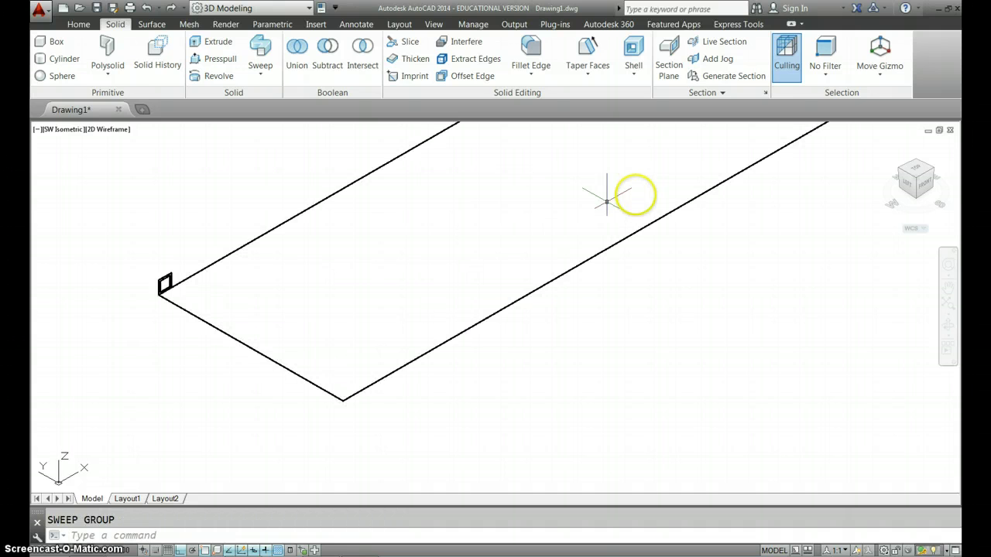
# Join the short end segment, the adjacent long side and its three bent end segments into one polyline path.
pyautogui.scroll(-3, 619, 230)
pyautogui.moveTo(616, 234); pyautogui.dragTo(363, 394, button='middle')
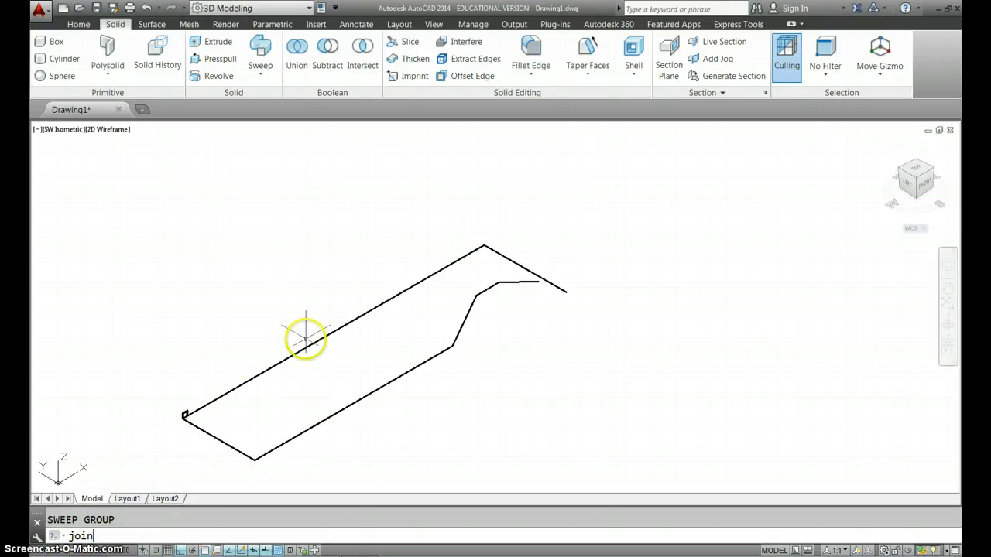
pyautogui.press('Return')
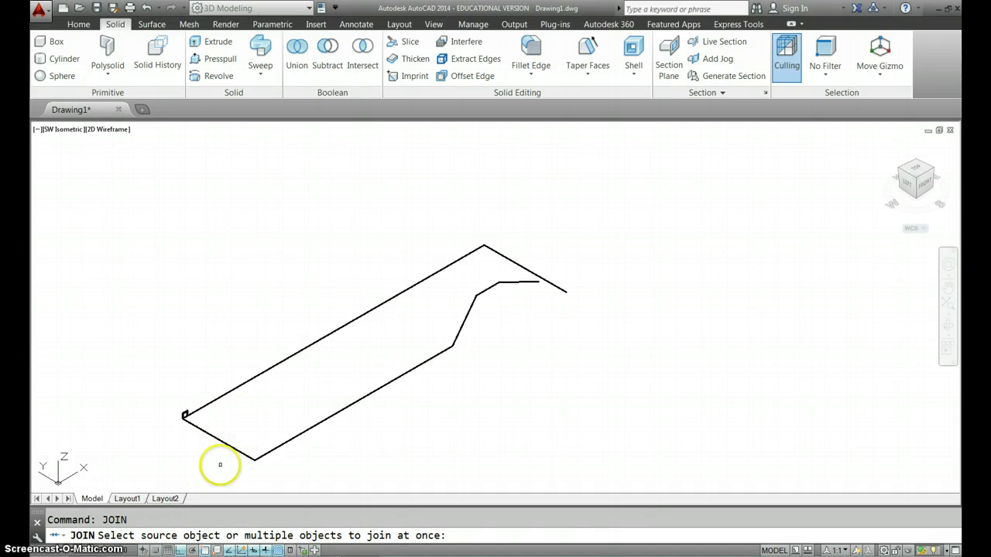
pyautogui.click(241, 451)
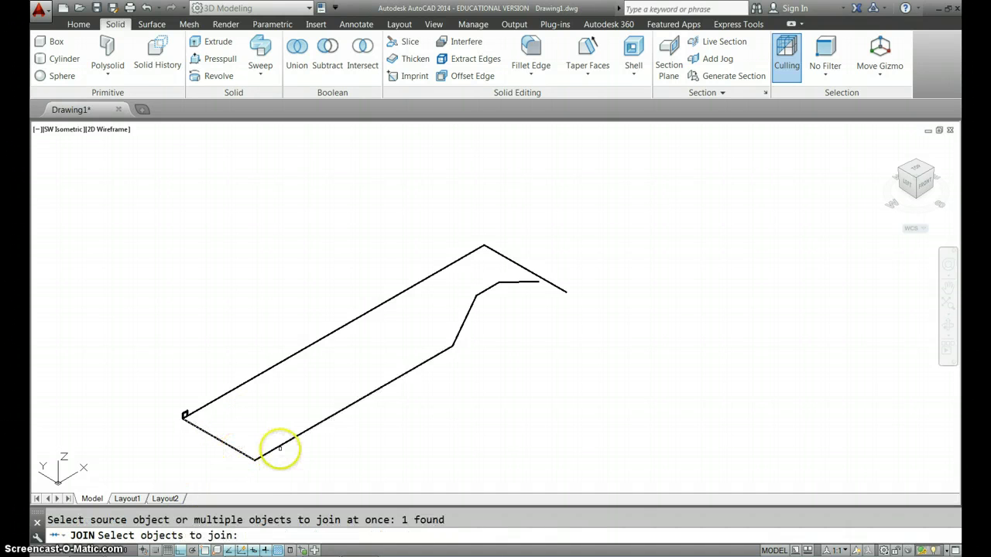
pyautogui.click(281, 446)
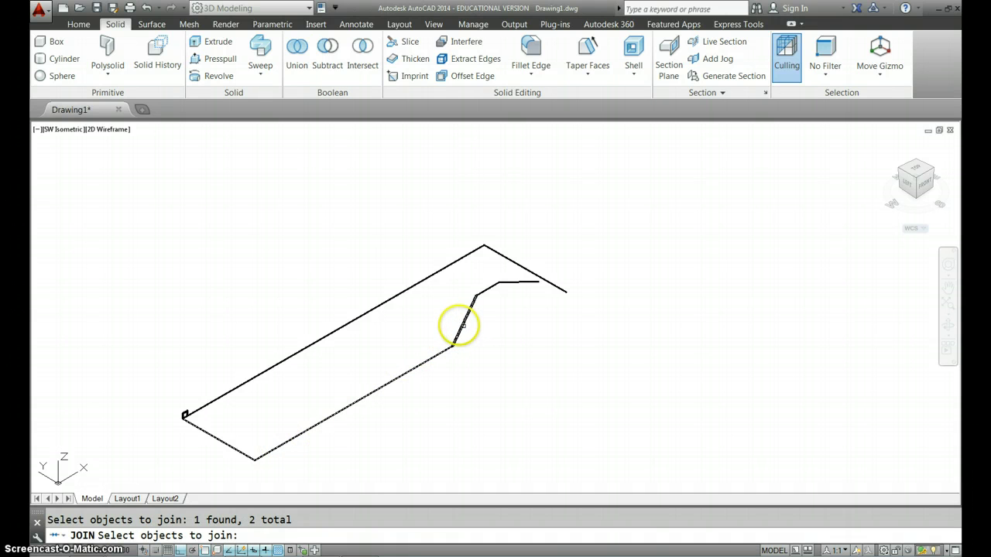
pyautogui.click(459, 326)
pyautogui.click(466, 328)
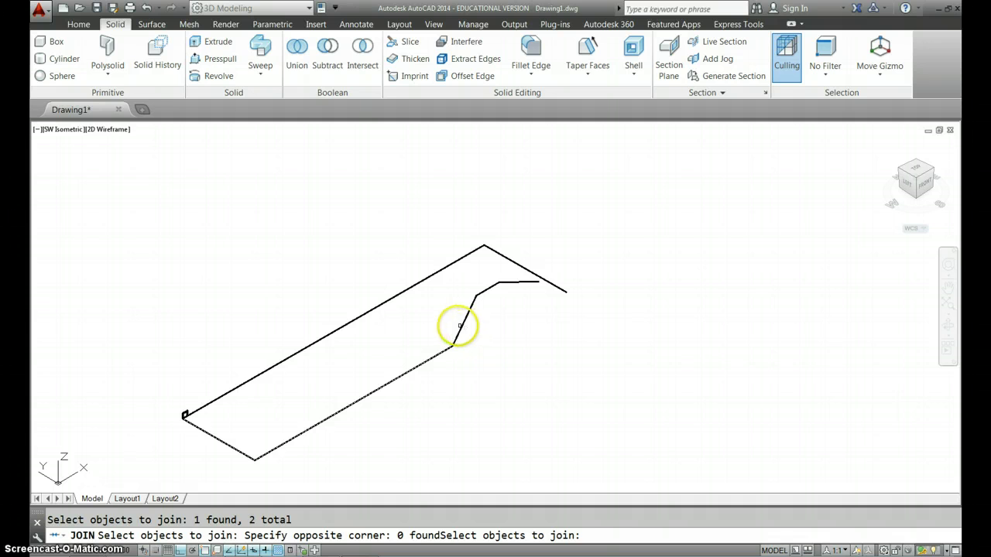
pyautogui.click(477, 300)
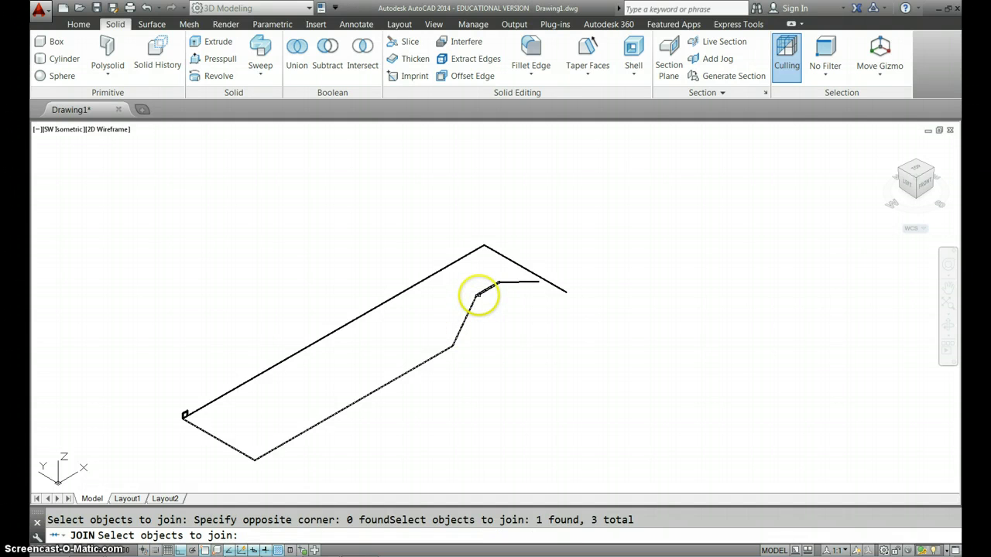
pyautogui.click(514, 285)
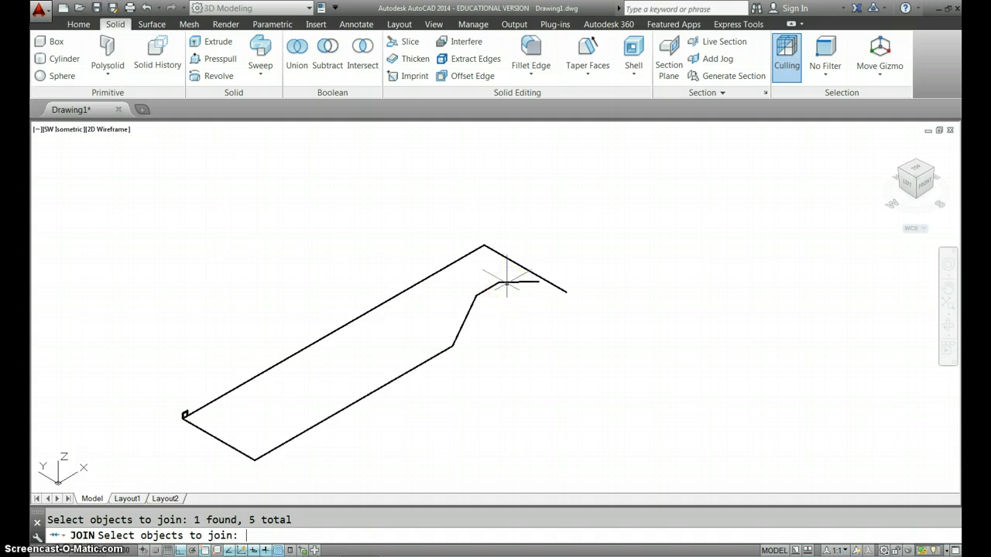
pyautogui.rightClick(495, 344)
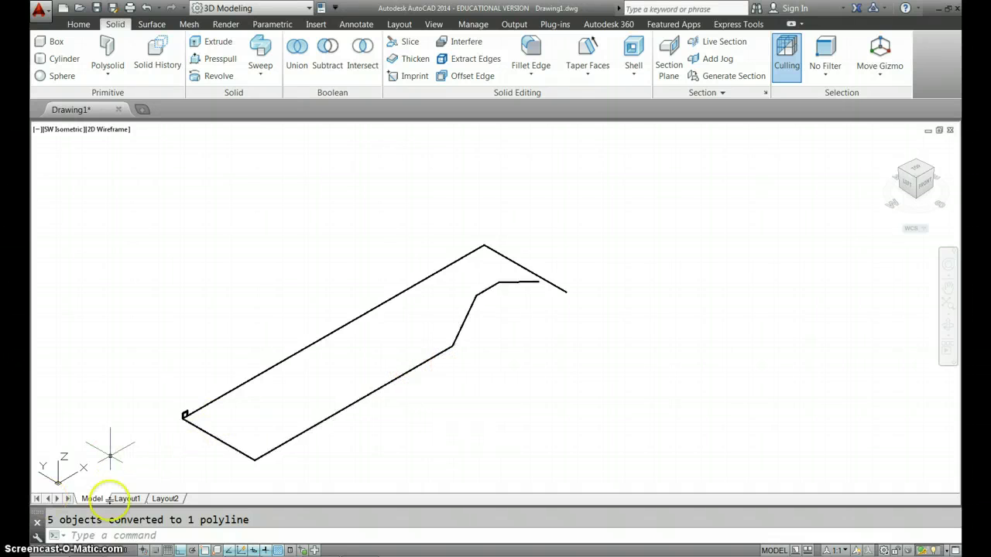
# Sweep both nested squares as solids along the joined chassis polyline.
pyautogui.scroll(4, 182, 421)
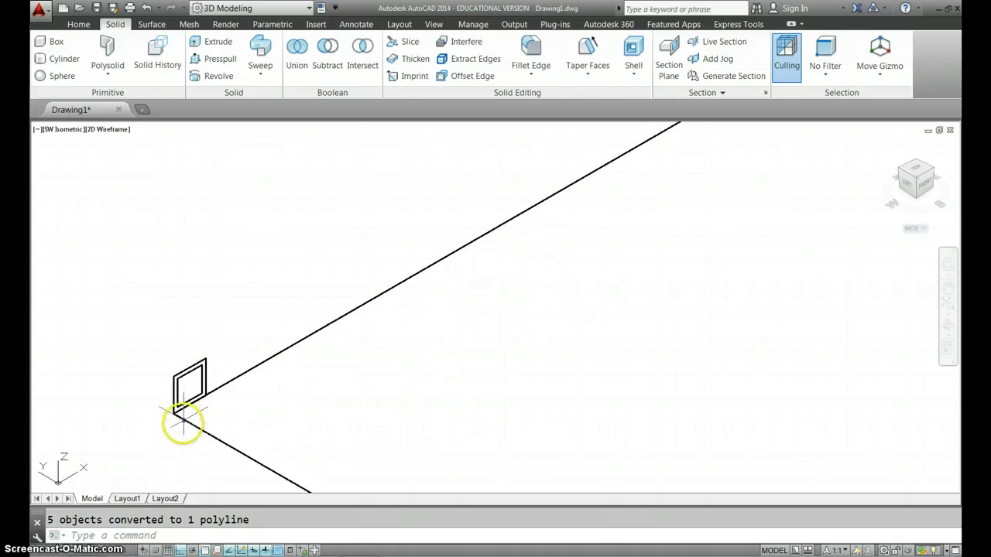
pyautogui.click(260, 49)
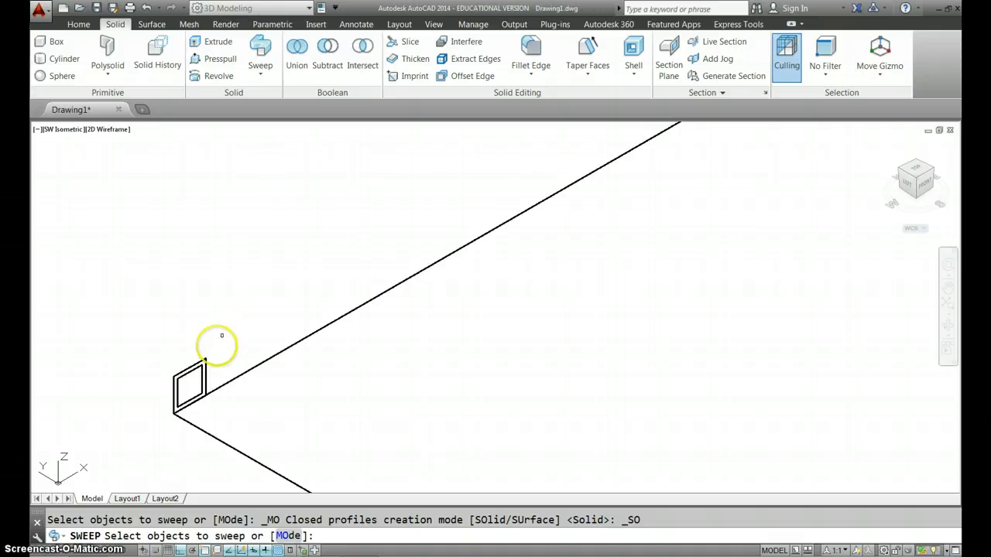
pyautogui.click(211, 354)
pyautogui.click(168, 378)
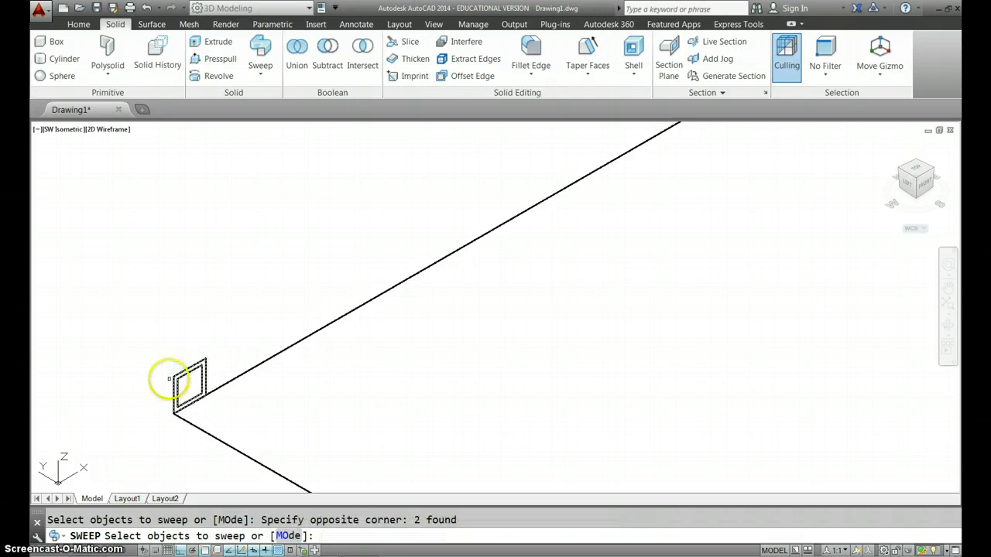
pyautogui.press('Return')
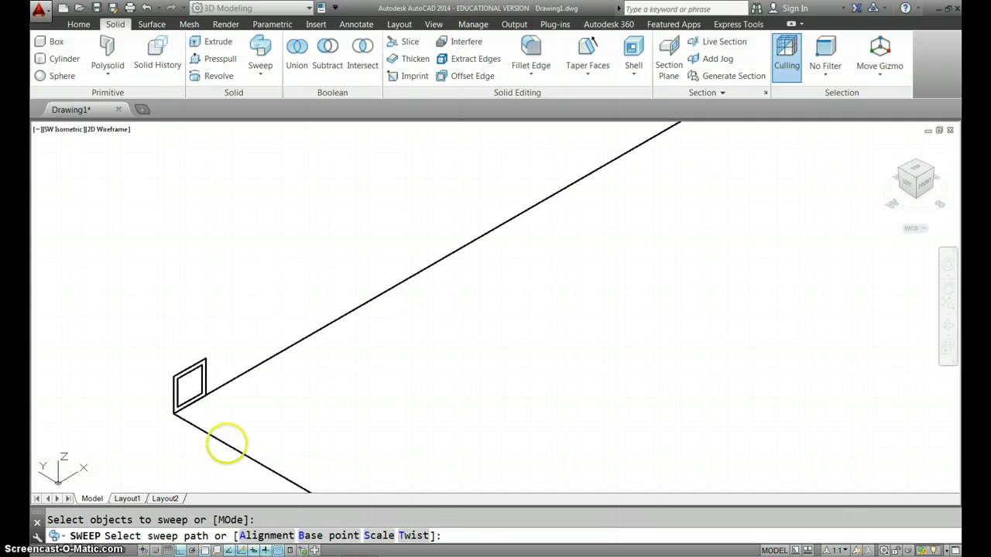
pyautogui.click(226, 443)
pyautogui.scroll(-5, 268, 396)
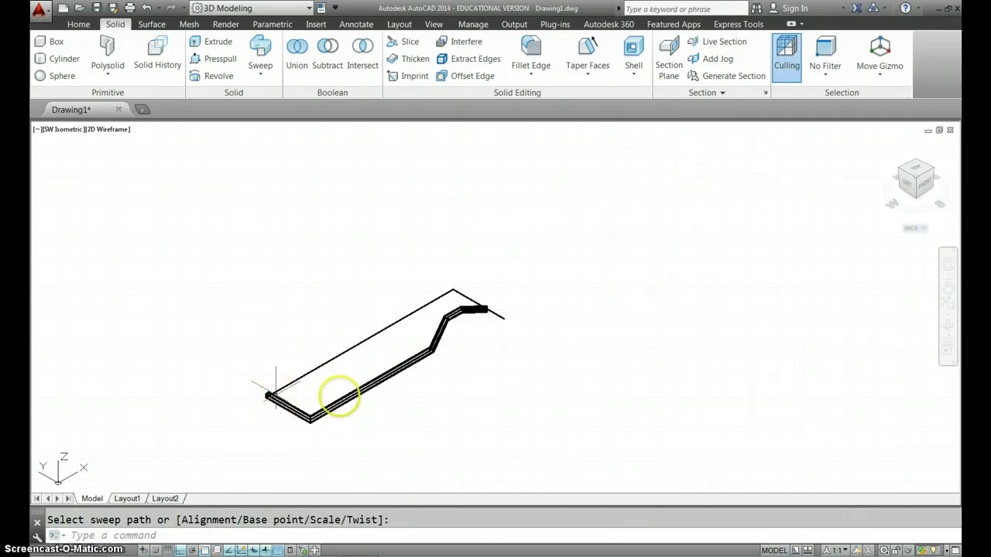
pyautogui.scroll(5, 398, 382)
pyautogui.scroll(-4, 397, 382)
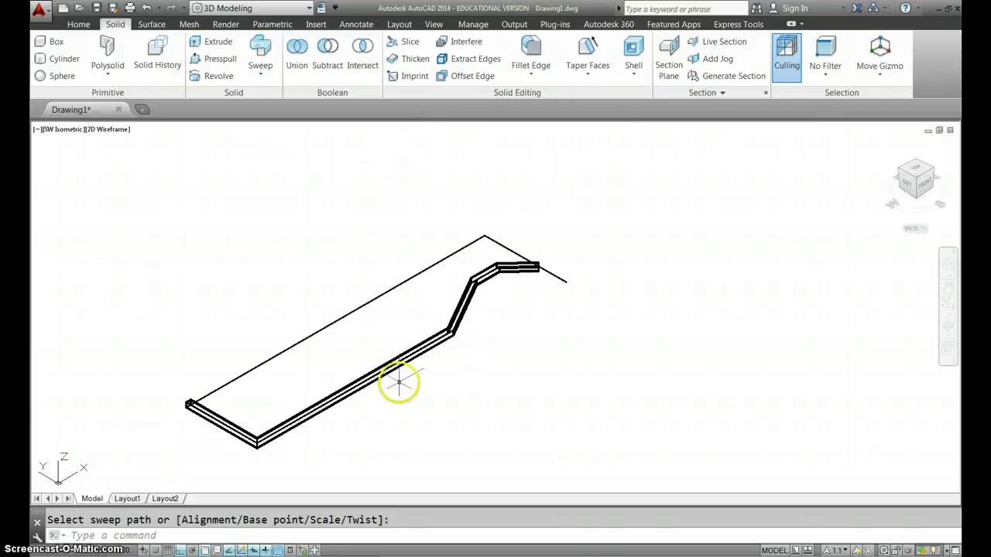